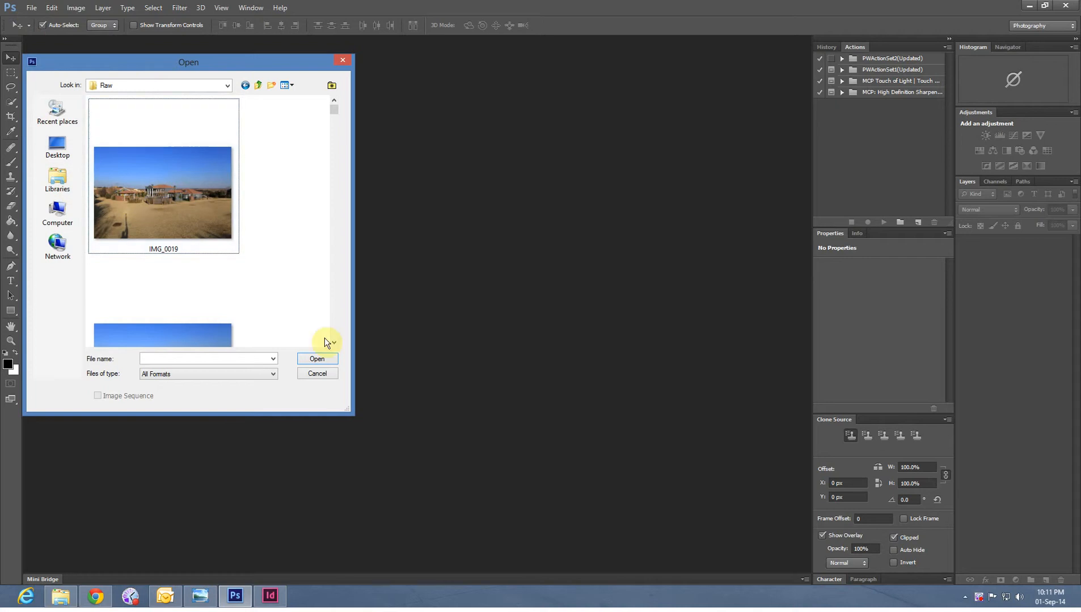
- Open the raw photo IMG_0019 and set a custom white balance with a temperature of 4200
{"action": "left_click", "coordinate": [161, 194]}
{"action": "left_click", "coordinate": [317, 360]}
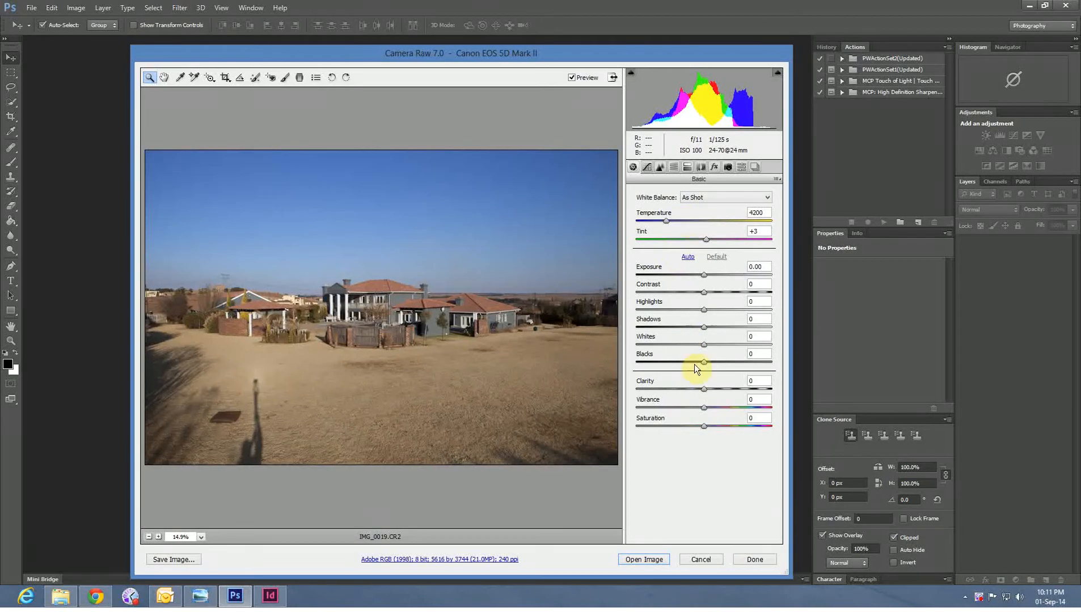
{"action": "left_click", "coordinate": [664, 221]}
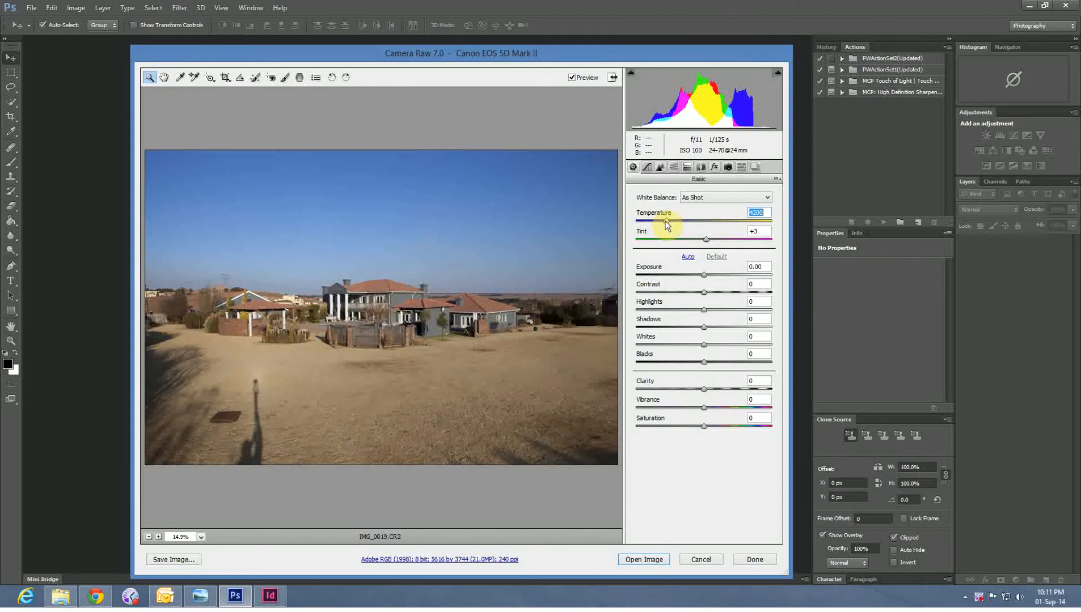
{"action": "mouse_move", "coordinate": [664, 220]}
{"action": "left_mouse_down"}
{"action": "mouse_move", "coordinate": [709, 227]}
{"action": "mouse_move", "coordinate": [665, 222]}
{"action": "left_mouse_up"}
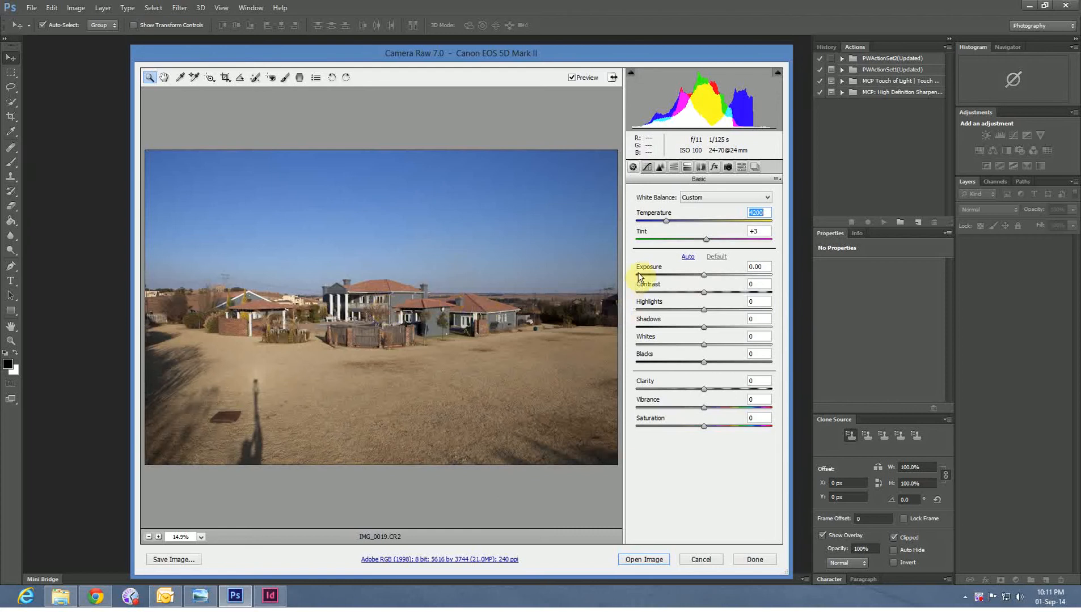
- Set Contrast +11, Highlights -8, Shadows +8, Whites -8, Clarity +3 and Vibrance +35 on the raw photo, and open it for editing
{"action": "left_click_drag", "start_coordinate": [702, 292], "coordinate": [698, 347]}
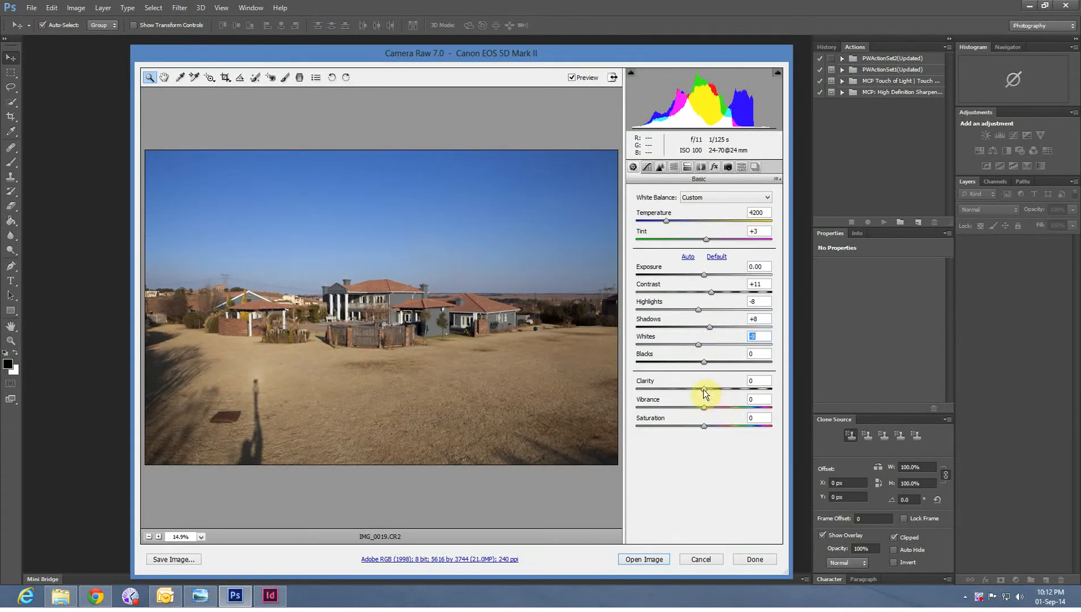
{"action": "left_click_drag", "start_coordinate": [704, 389], "coordinate": [705, 389]}
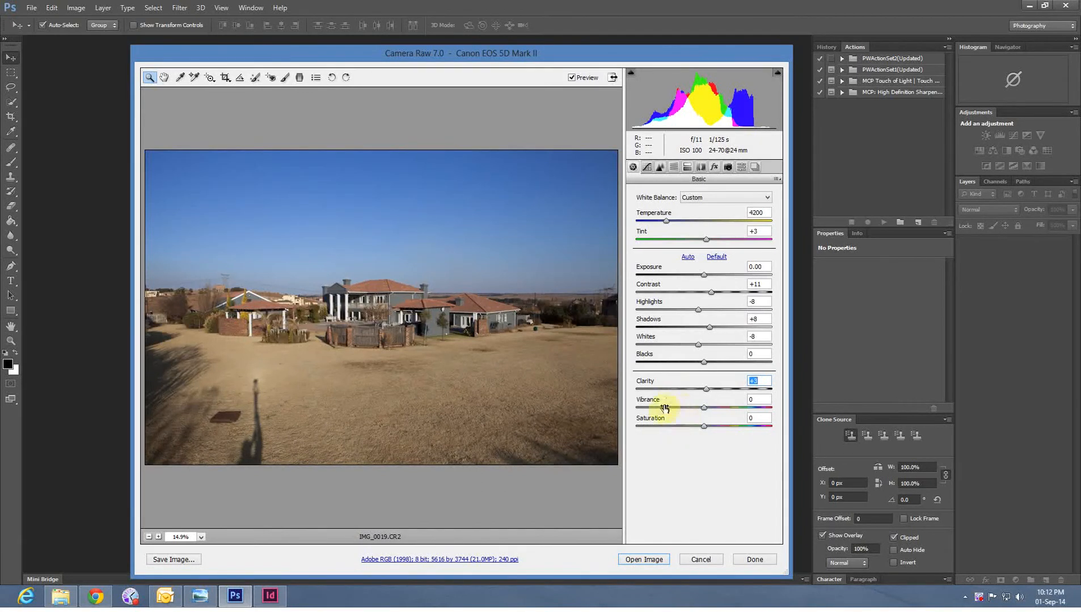
{"action": "key", "text": "Tab"}
{"action": "left_click_drag", "start_coordinate": [703, 408], "coordinate": [726, 412]}
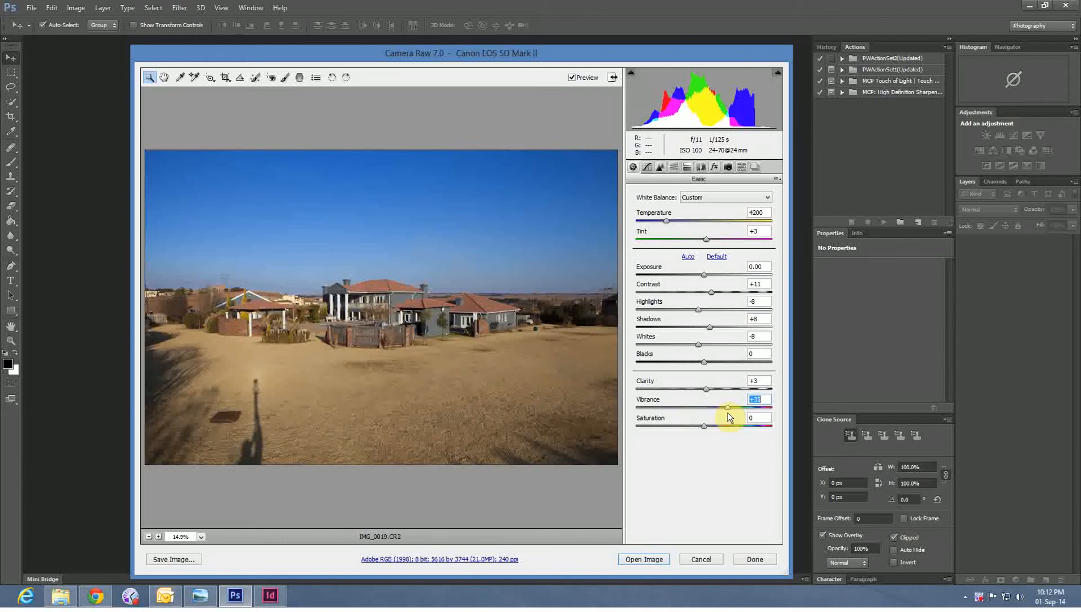
{"action": "left_click", "coordinate": [646, 560]}
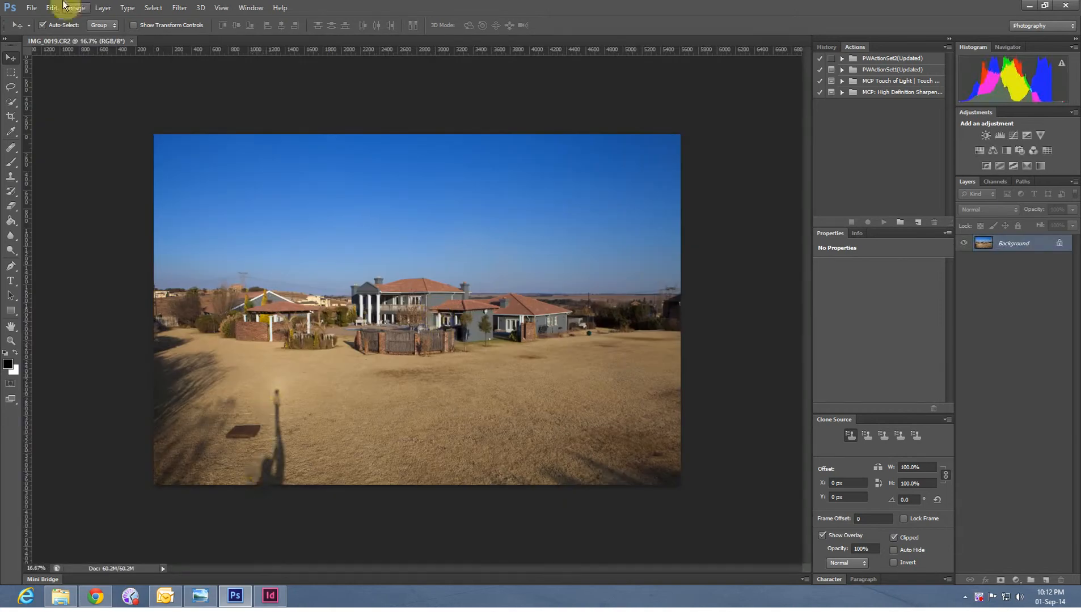
- Remove the photographer's shadow from the foreground grass with a lasso selection and a Content-Aware fill, and clear the selection
{"action": "left_click", "coordinate": [10, 90]}
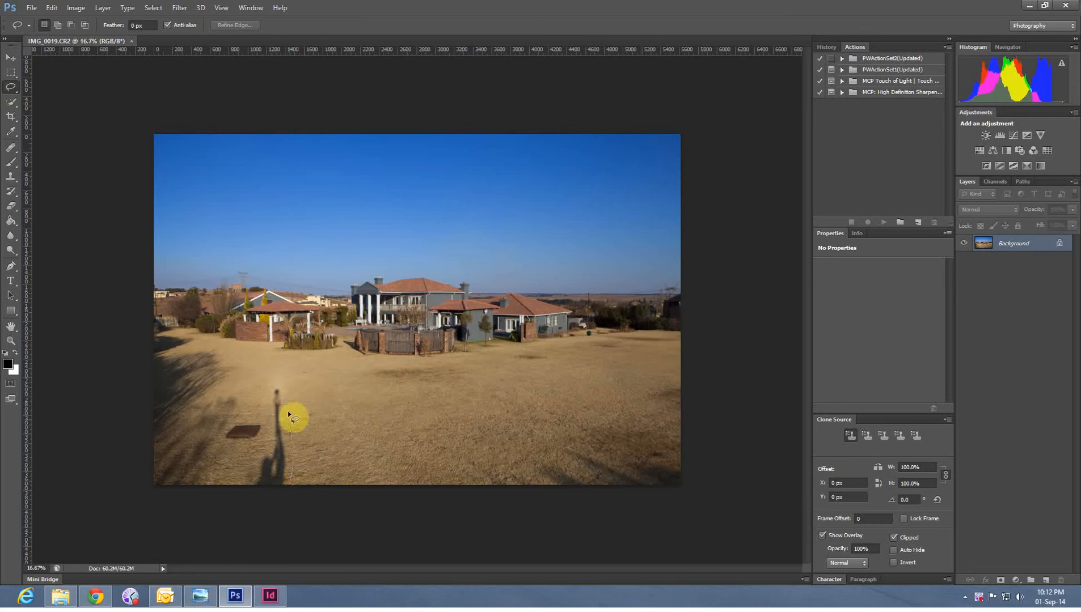
{"action": "mouse_move", "coordinate": [276, 388]}
{"action": "left_mouse_down"}
{"action": "mouse_move", "coordinate": [326, 439]}
{"action": "mouse_move", "coordinate": [318, 446]}
{"action": "left_mouse_up"}
{"action": "mouse_move", "coordinate": [292, 481]}
{"action": "left_mouse_down"}
{"action": "mouse_move", "coordinate": [299, 415]}
{"action": "mouse_move", "coordinate": [279, 382]}
{"action": "mouse_move", "coordinate": [269, 441]}
{"action": "mouse_move", "coordinate": [245, 467]}
{"action": "mouse_move", "coordinate": [250, 494]}
{"action": "mouse_move", "coordinate": [283, 503]}
{"action": "left_mouse_up"}
{"action": "key", "text": "shift+BackSpace"}
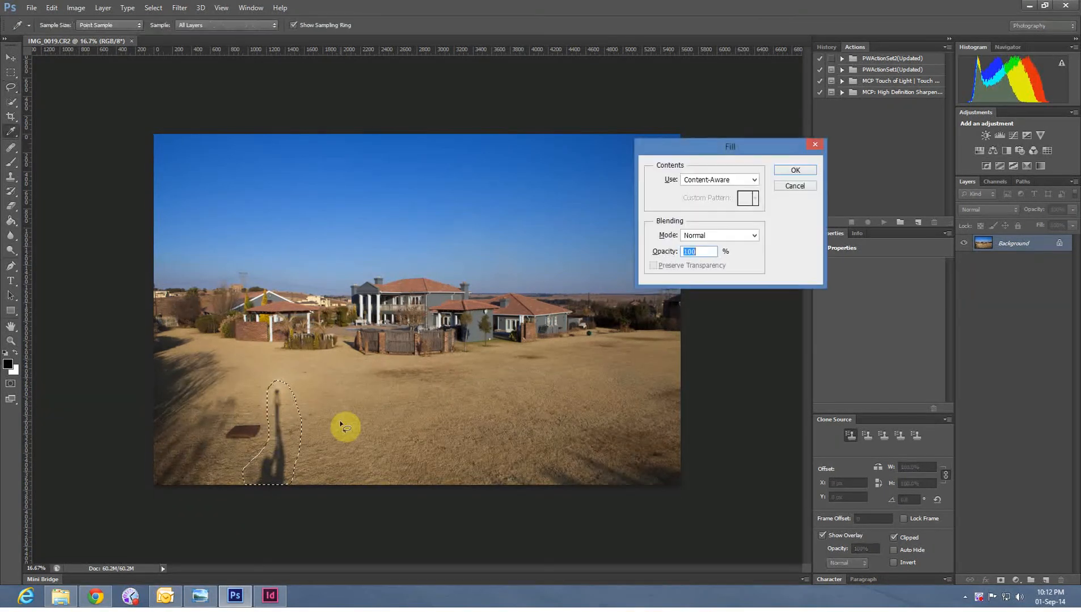
{"action": "left_click", "coordinate": [754, 180]}
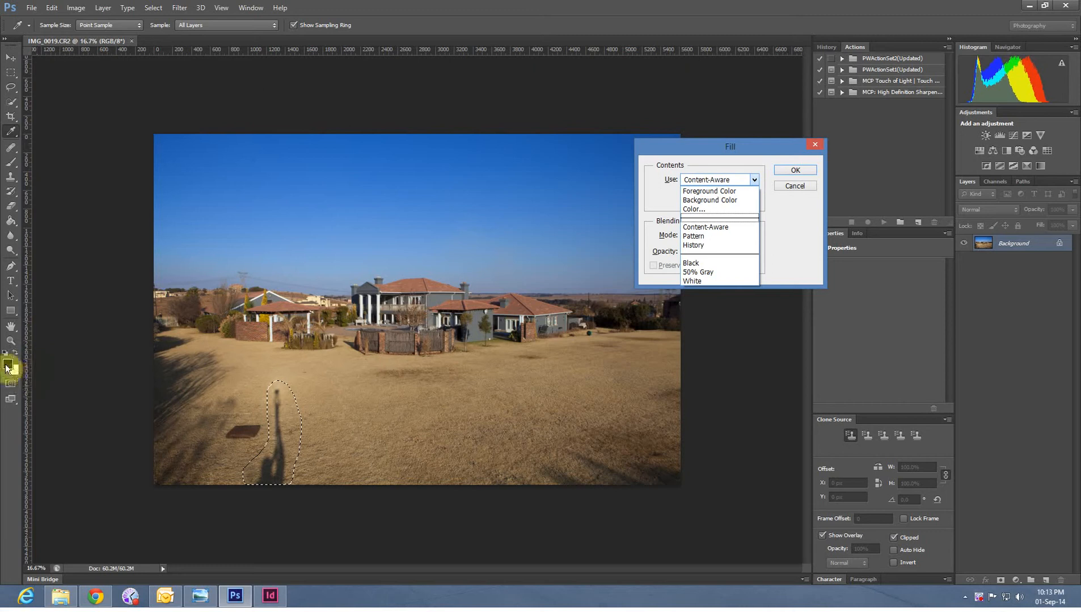
{"action": "left_click", "coordinate": [718, 180]}
{"action": "left_click", "coordinate": [794, 171]}
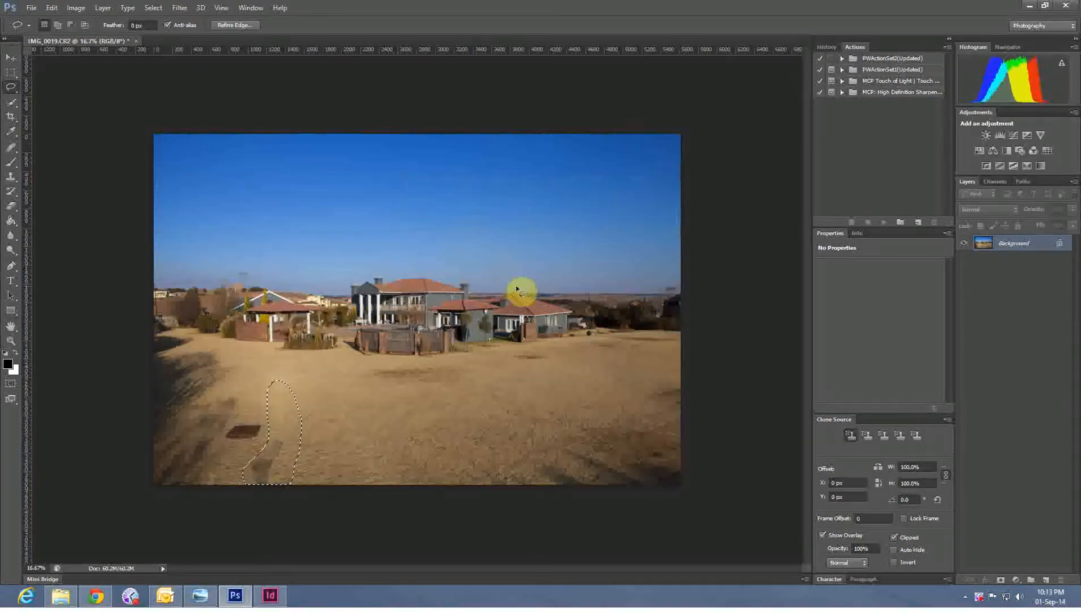
{"action": "key", "text": "ctrl+d"}
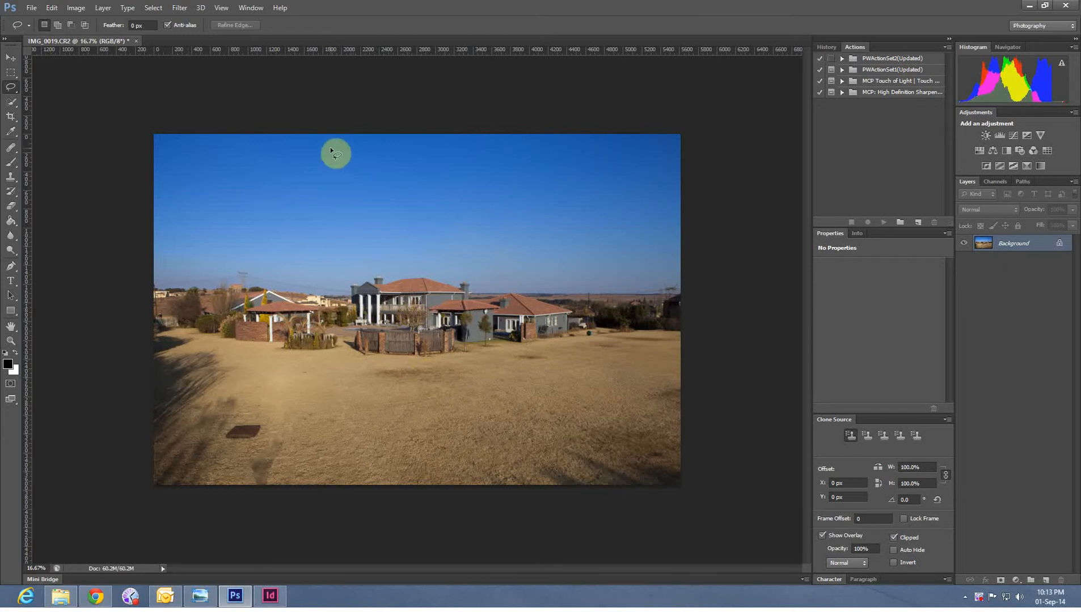
- Sharpen the photo with Unsharp Mask at a radius of 5.7 pixels and a threshold of 8 levels
{"action": "left_click", "coordinate": [182, 9]}
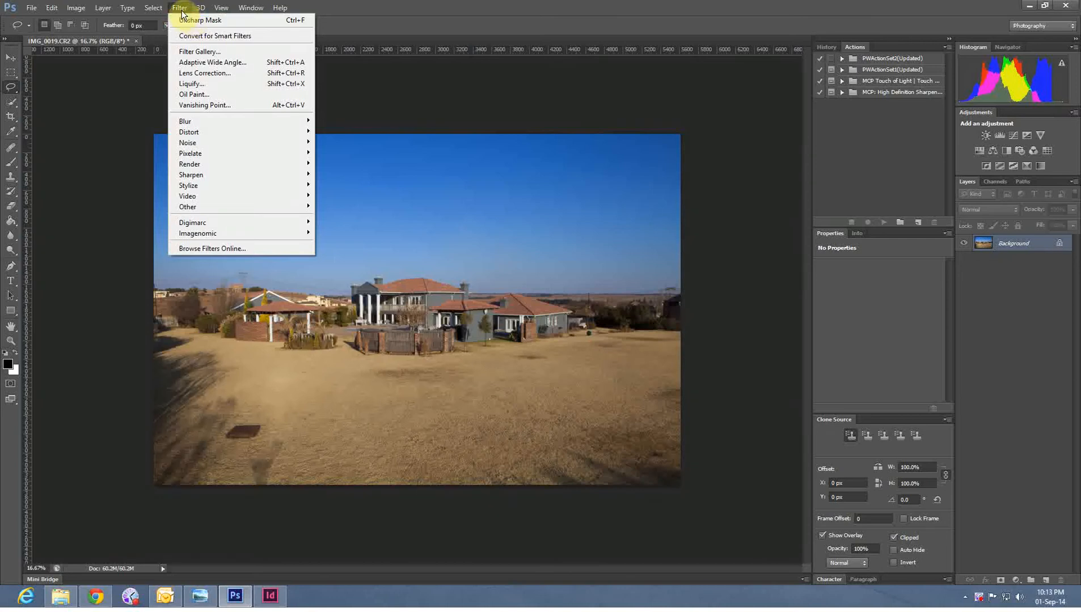
{"action": "mouse_move", "coordinate": [233, 175]}
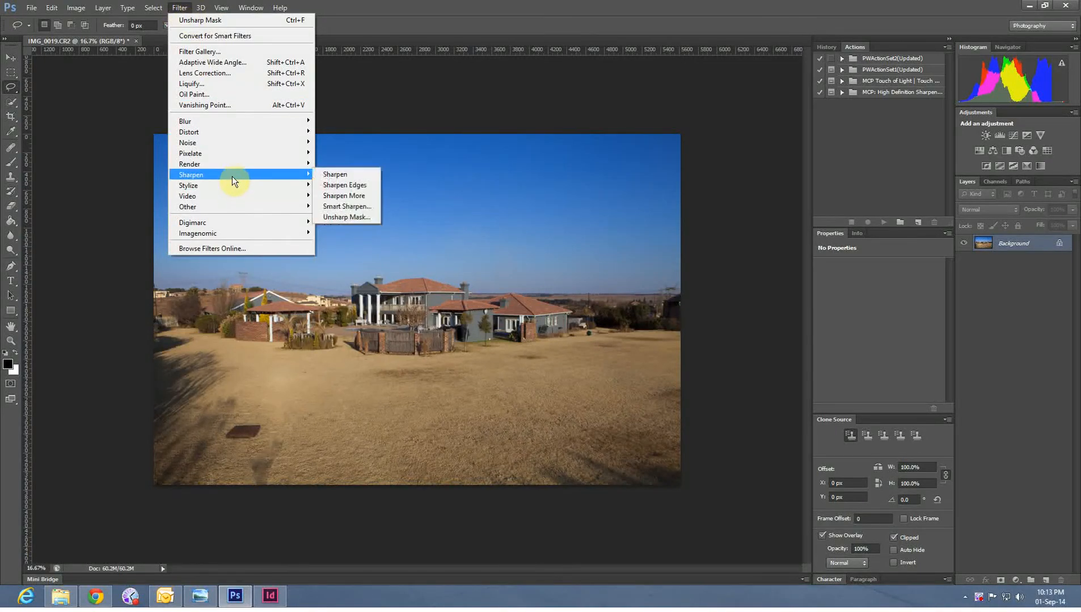
{"action": "left_click", "coordinate": [347, 217]}
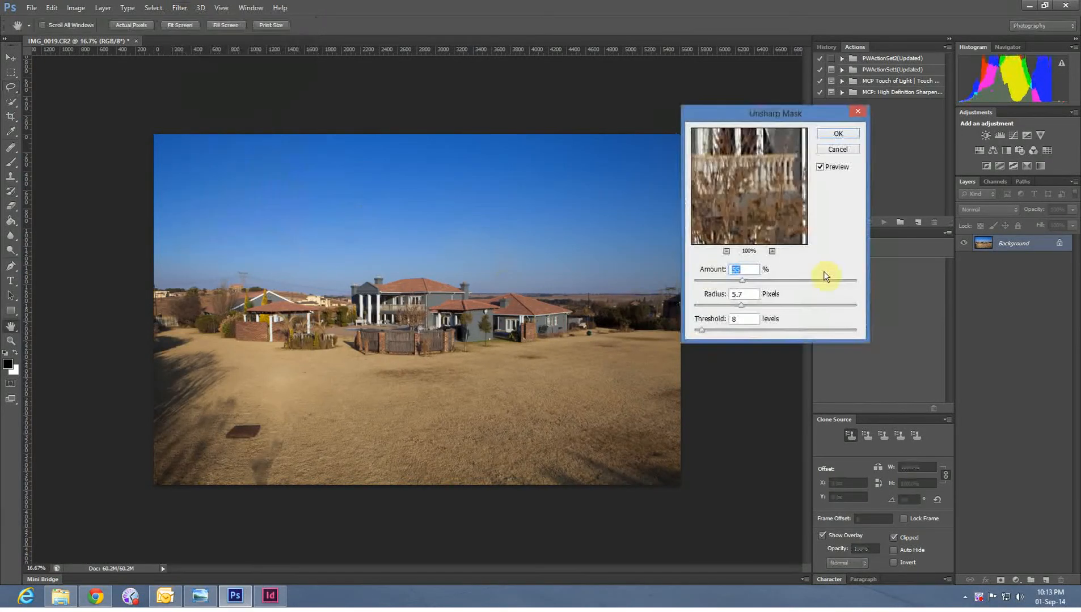
{"action": "left_click_drag", "start_coordinate": [724, 175], "coordinate": [788, 212]}
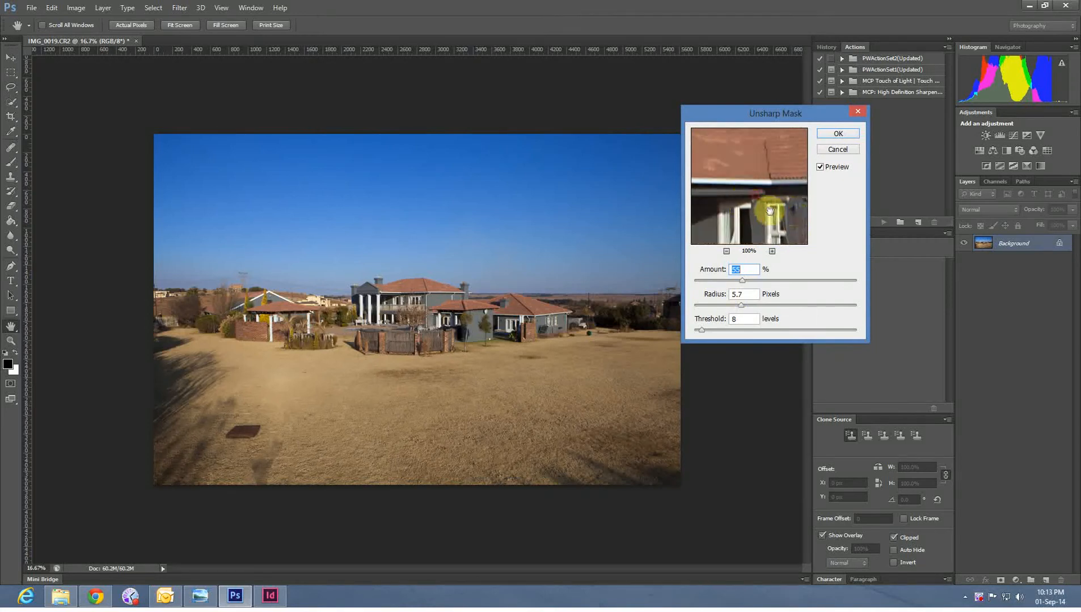
{"action": "left_click", "coordinate": [836, 134]}
{"action": "key", "text": "l"}
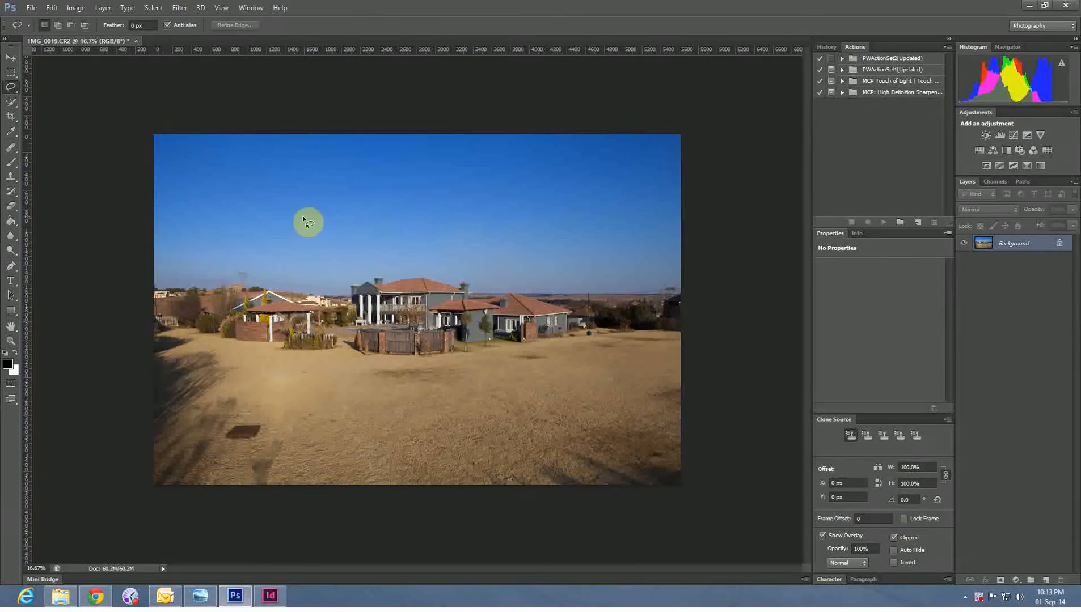
- Apply a Brightness/Contrast adjustment to the photo with brightness 2 and contrast about 19
{"action": "left_click", "coordinate": [77, 8]}
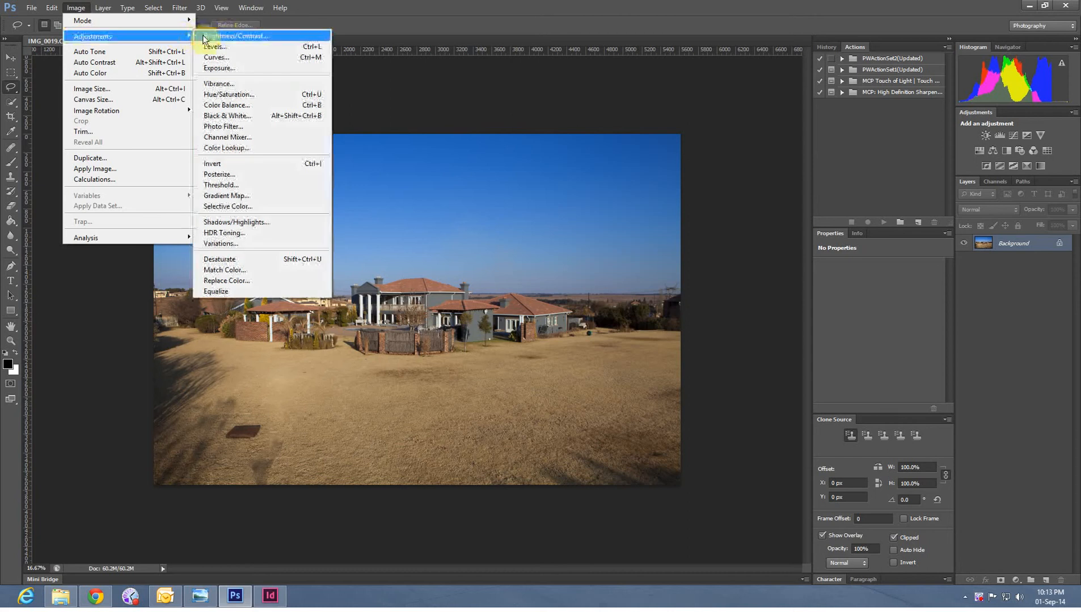
{"action": "left_click", "coordinate": [212, 37]}
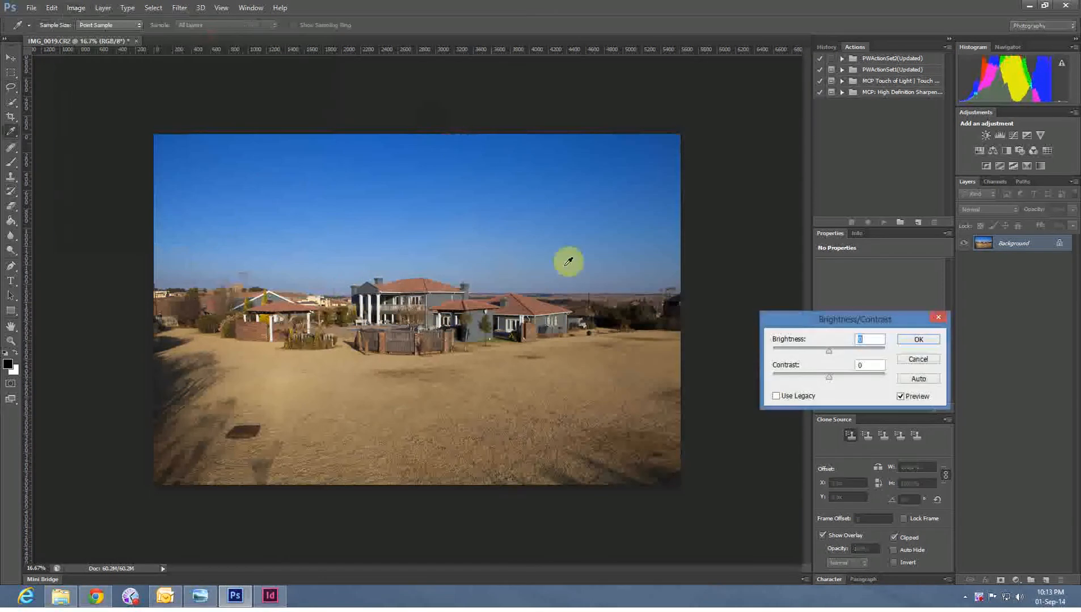
{"action": "left_click", "coordinate": [828, 375]}
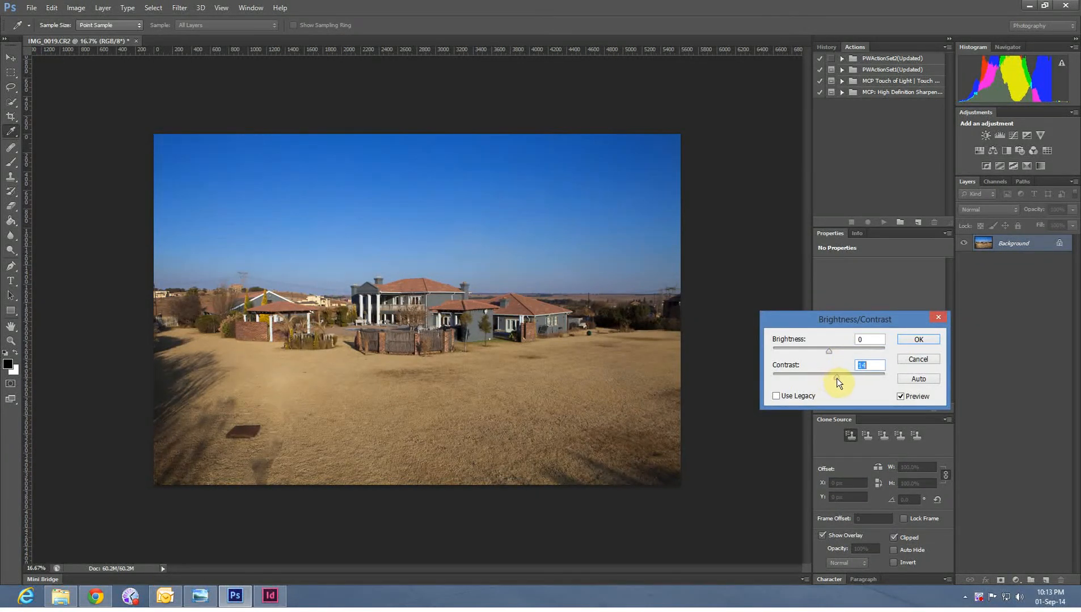
{"action": "left_click", "coordinate": [837, 378]}
{"action": "left_click_drag", "start_coordinate": [832, 351], "coordinate": [827, 351]}
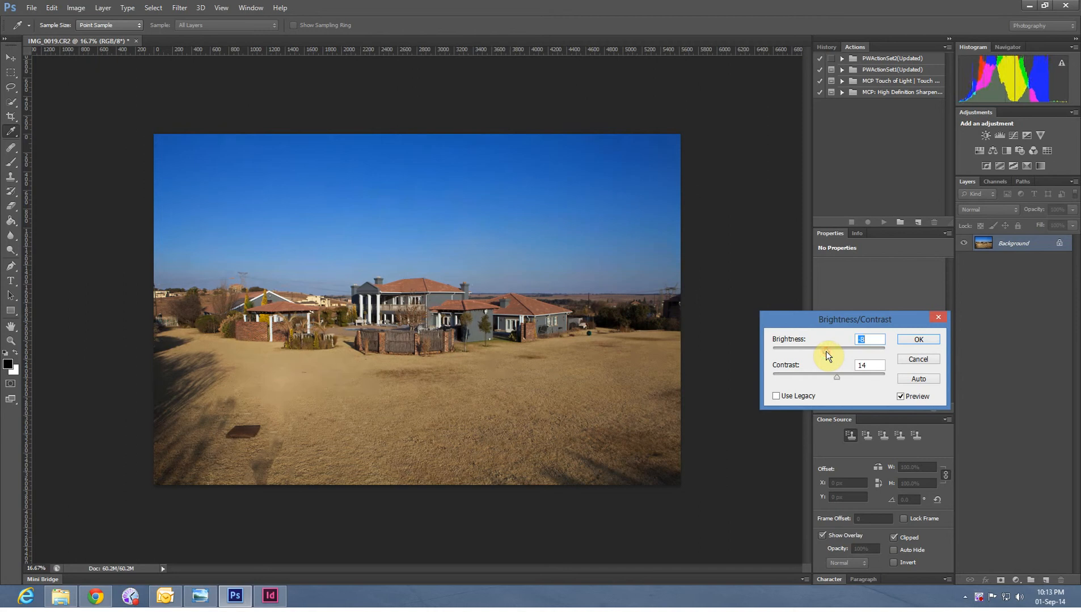
{"action": "left_click", "coordinate": [826, 352]}
{"action": "key", "text": "Up"}
{"action": "key", "text": "Up"}
{"action": "key", "text": "Up"}
{"action": "key", "text": "Up"}
{"action": "key", "text": "Up"}
{"action": "key", "text": "Up"}
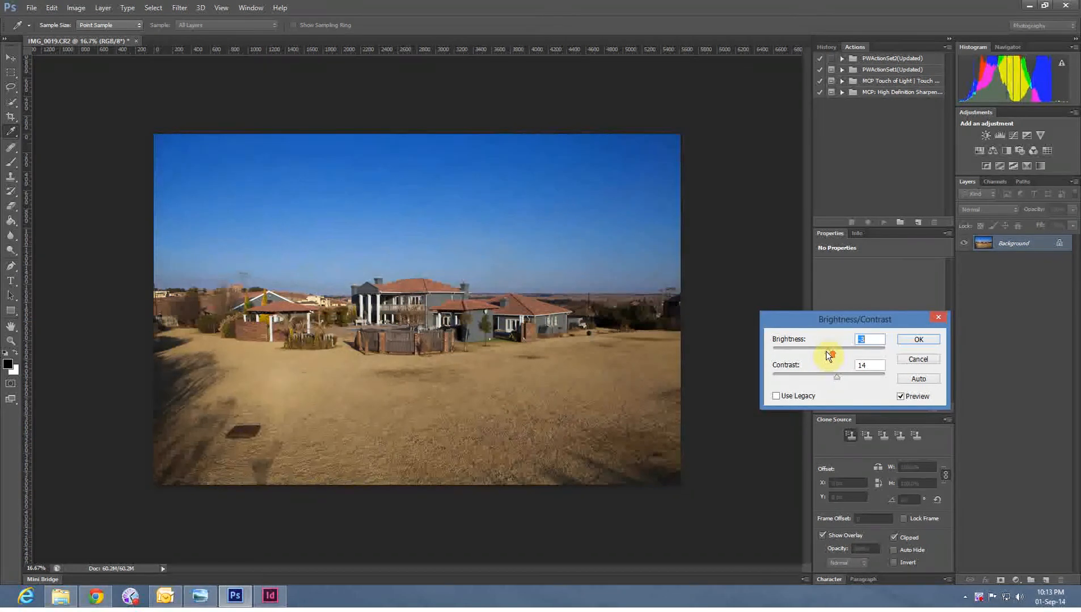
{"action": "left_click", "coordinate": [836, 377]}
{"action": "scroll", "coordinate": [837, 377], "scroll_direction": "up", "scroll_amount": 3}
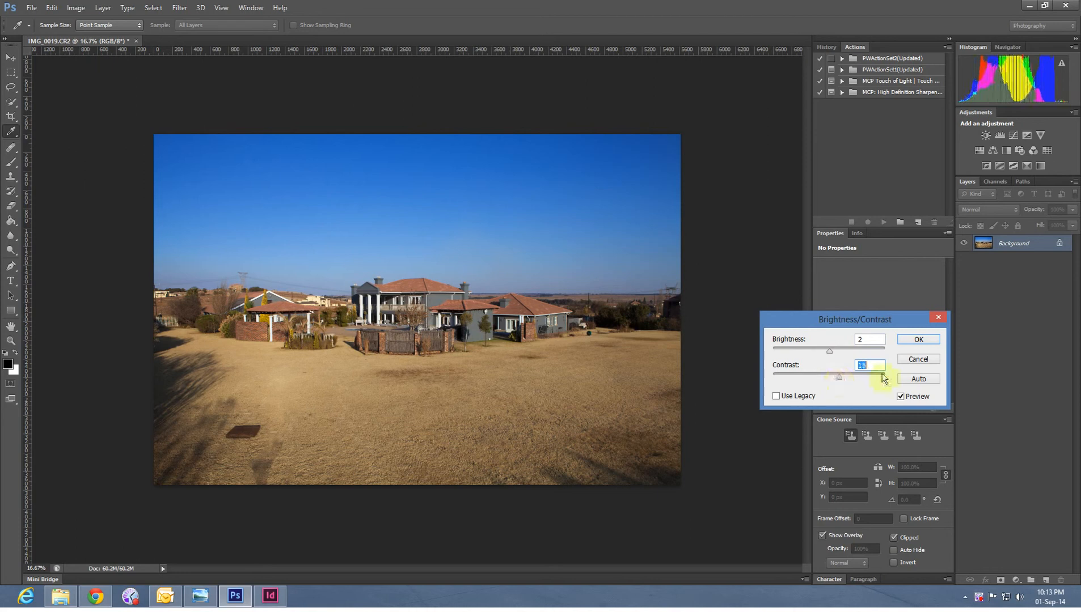
{"action": "left_click", "coordinate": [917, 339]}
{"action": "key", "text": "l"}
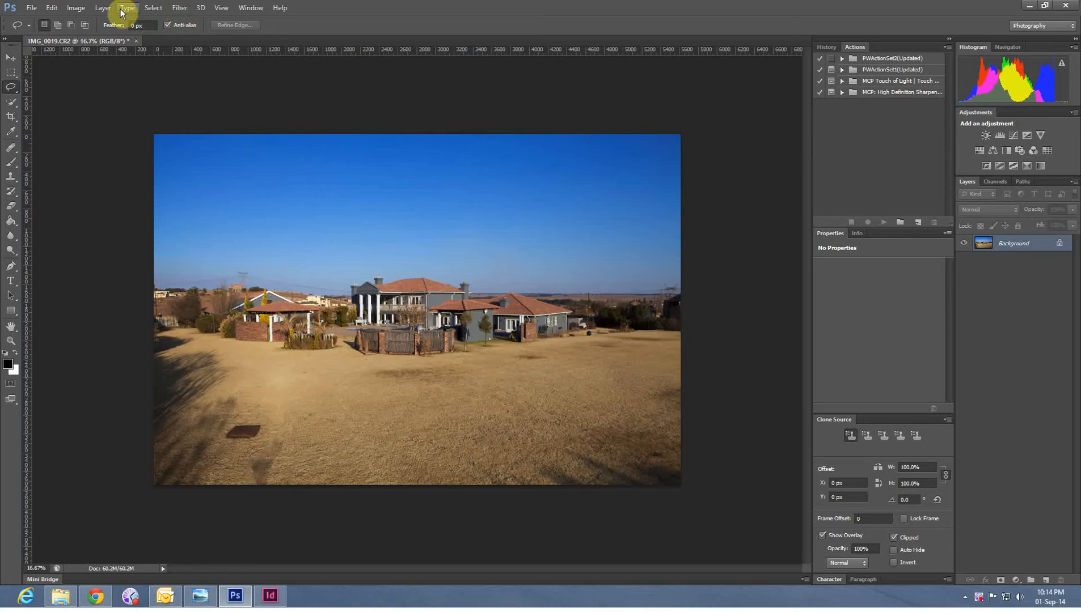
- Apply a Vibrance adjustment that raises the photo's vibrance moderately and leaves its saturation at 0
{"action": "left_click", "coordinate": [77, 8]}
{"action": "mouse_move", "coordinate": [89, 36]}
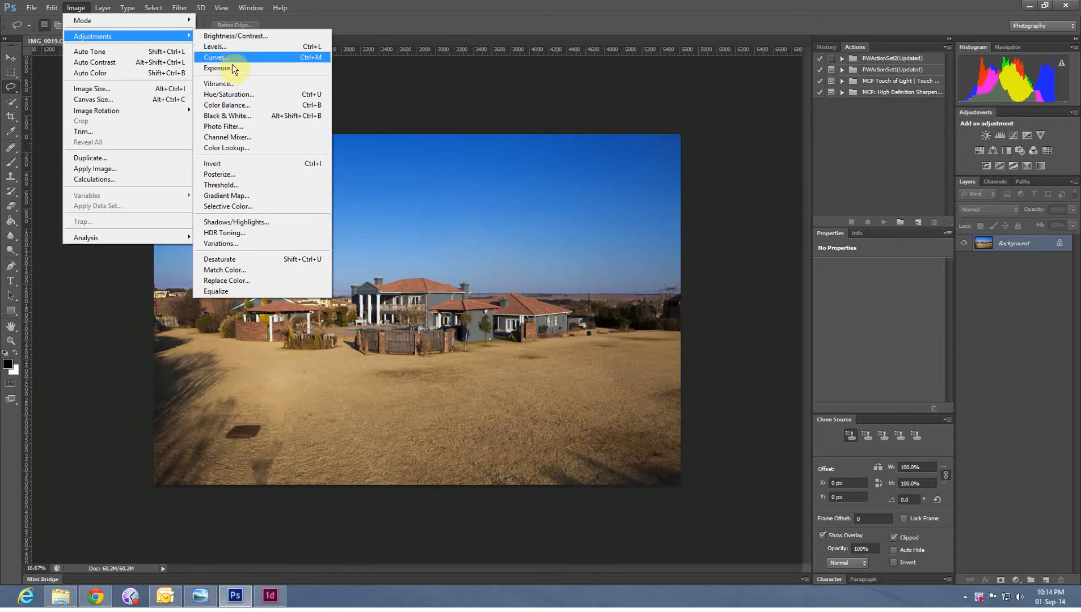
{"action": "left_click", "coordinate": [237, 87]}
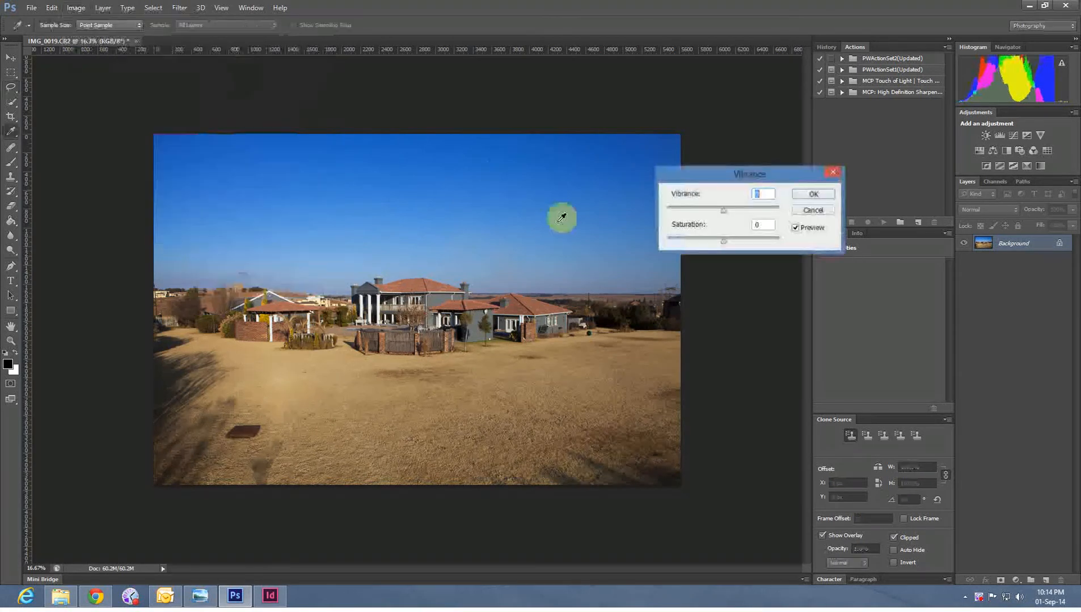
{"action": "left_click_drag", "start_coordinate": [723, 211], "coordinate": [744, 224]}
{"action": "left_click", "coordinate": [815, 194]}
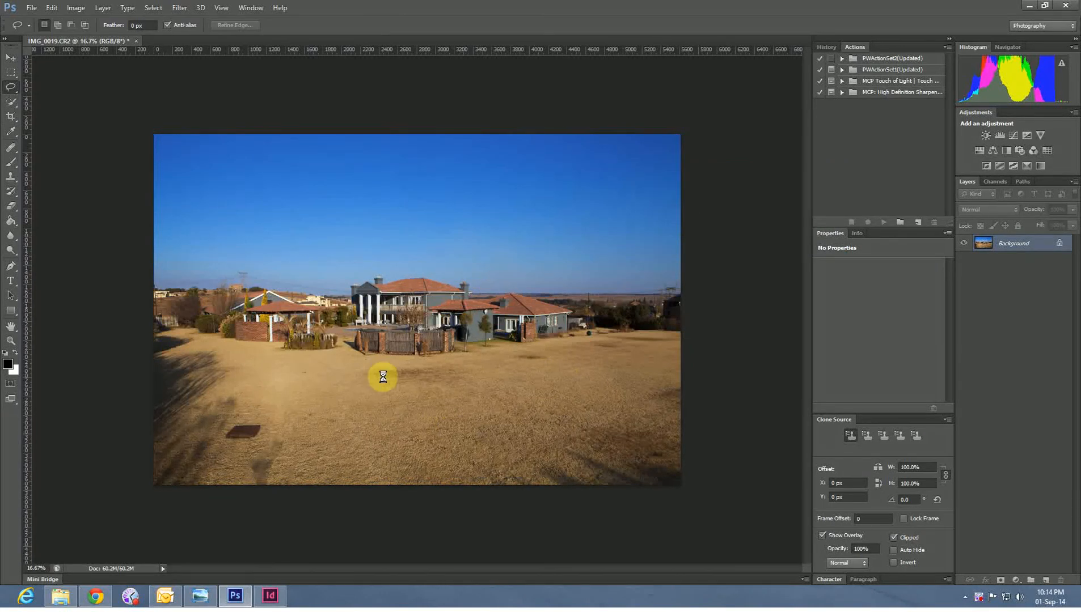
- Start a Hue/Saturation adjustment and set the saturation of the Yellows to -7
{"action": "left_click", "coordinate": [77, 7]}
{"action": "mouse_move", "coordinate": [94, 36]}
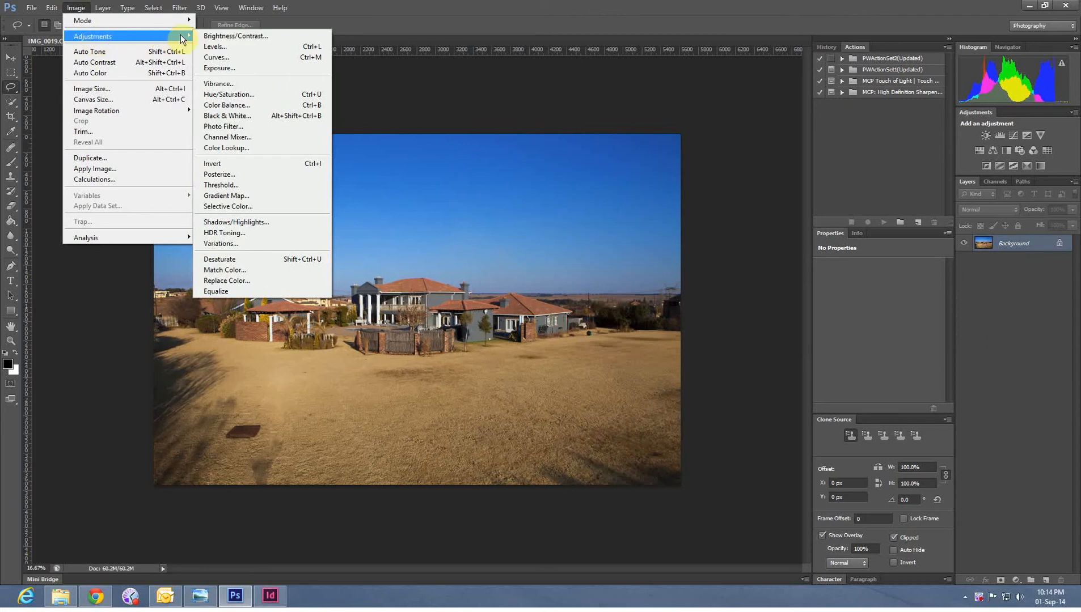
{"action": "left_click", "coordinate": [260, 95]}
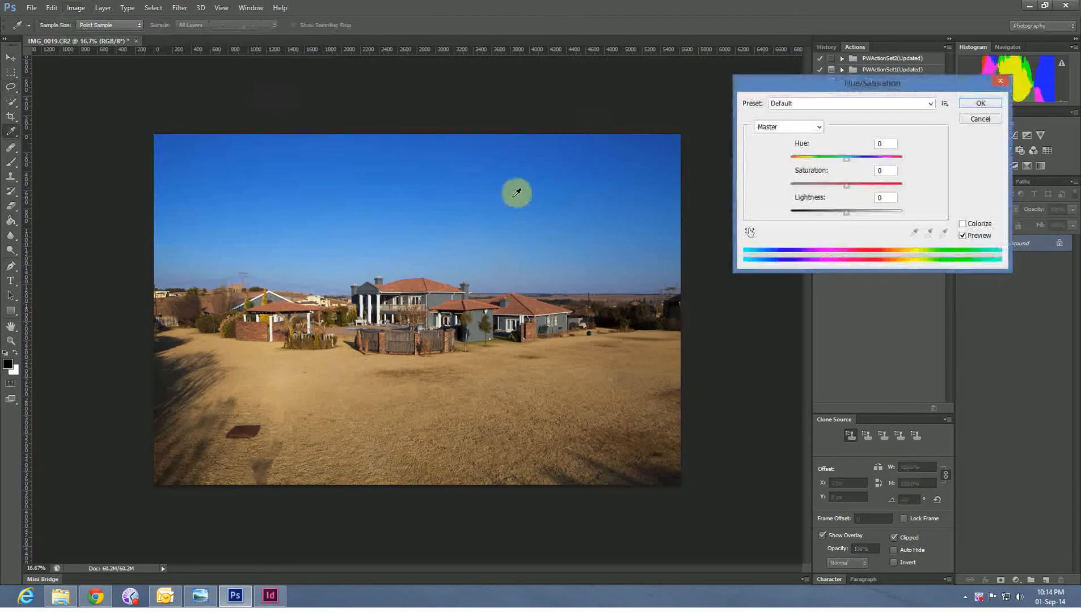
{"action": "left_click", "coordinate": [789, 127]}
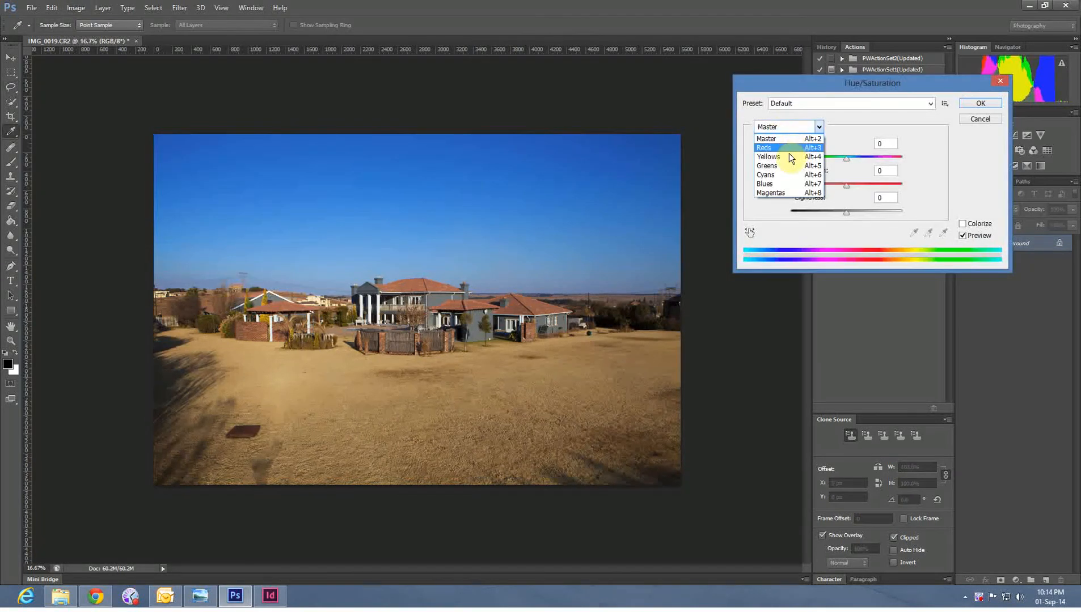
{"action": "left_click", "coordinate": [789, 157]}
{"action": "mouse_move", "coordinate": [846, 184]}
{"action": "left_mouse_down"}
{"action": "mouse_move", "coordinate": [825, 191]}
{"action": "mouse_move", "coordinate": [856, 190]}
{"action": "mouse_move", "coordinate": [842, 184]}
{"action": "left_mouse_up"}
- Set the saturation of the Reds to +7 and of the Cyans to +12 in the Hue/Saturation adjustment
{"action": "left_click", "coordinate": [816, 127]}
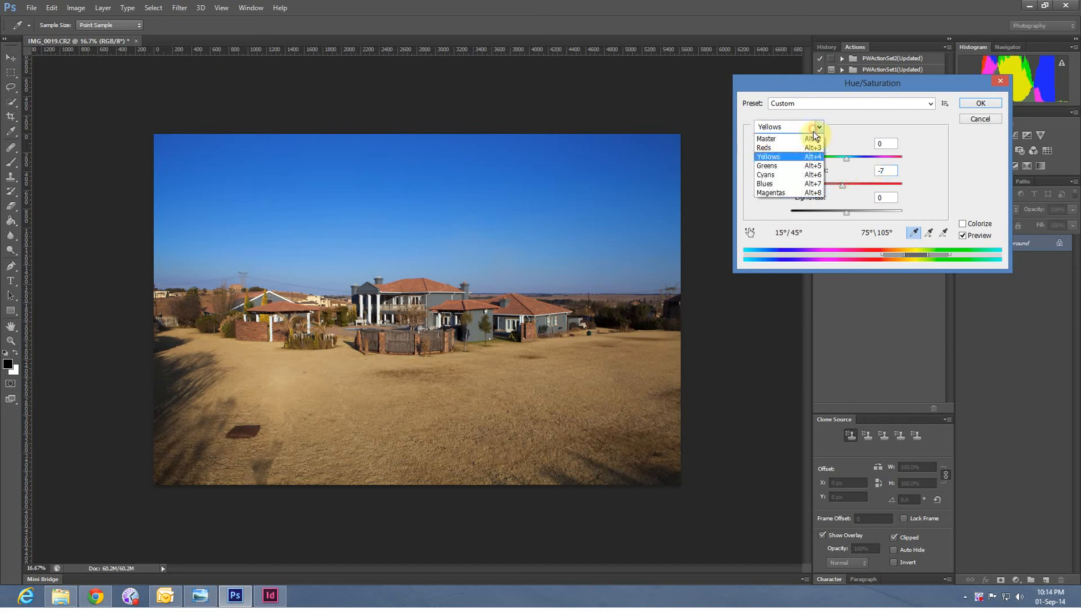
{"action": "left_click", "coordinate": [796, 147]}
{"action": "left_click_drag", "start_coordinate": [843, 184], "coordinate": [851, 186]}
{"action": "left_click", "coordinate": [800, 127]}
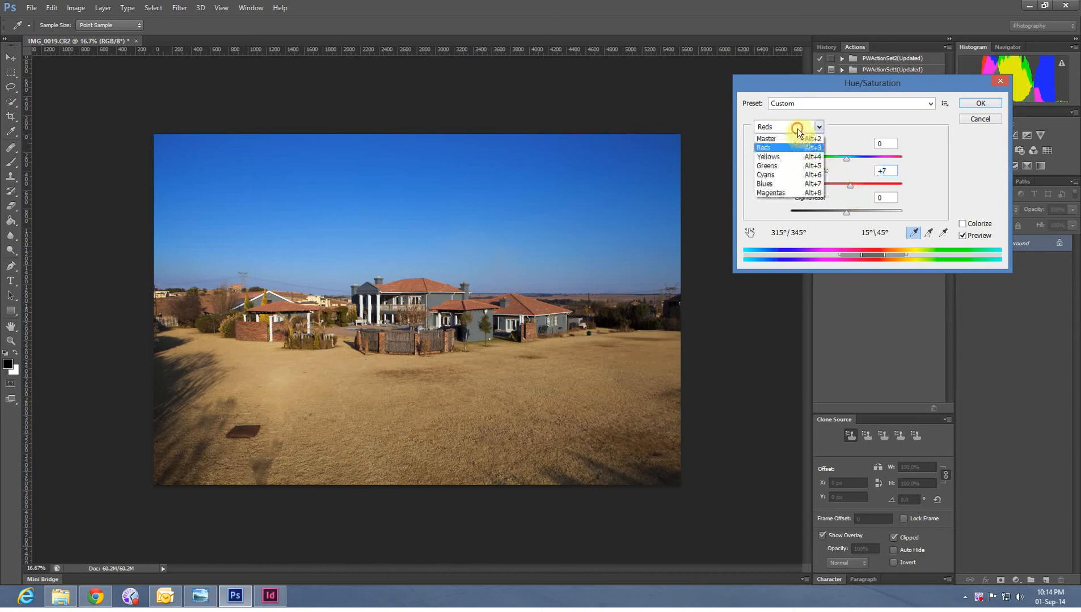
{"action": "left_click", "coordinate": [784, 172]}
{"action": "left_click_drag", "start_coordinate": [847, 187], "coordinate": [853, 187]}
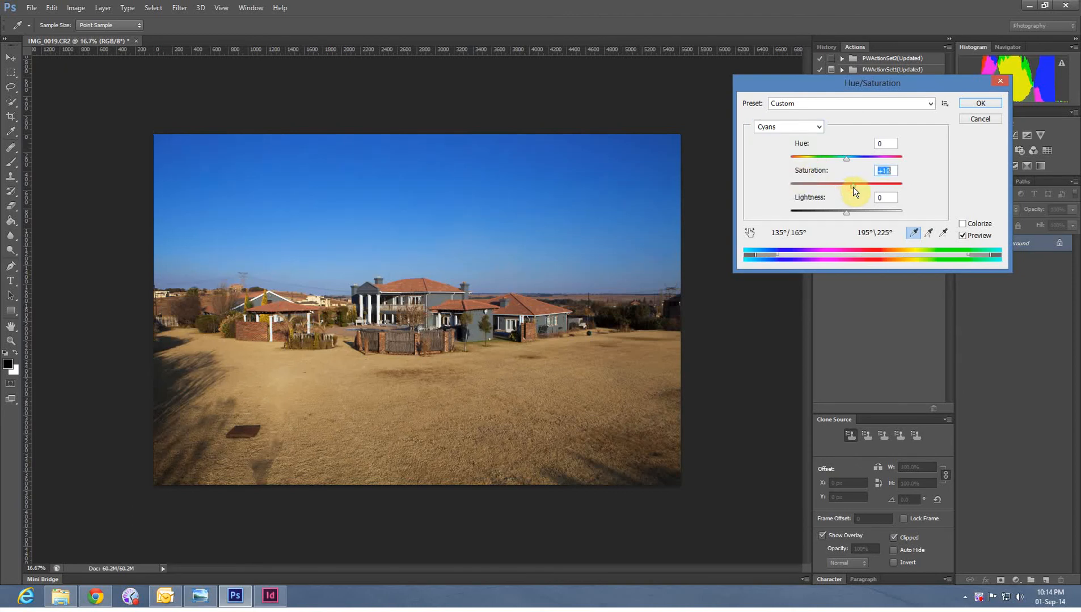
- Set the Master saturation to +5 and apply the Hue/Saturation adjustment
{"action": "left_click", "coordinate": [796, 127]}
{"action": "left_click", "coordinate": [790, 137]}
{"action": "left_click_drag", "start_coordinate": [845, 186], "coordinate": [848, 186]}
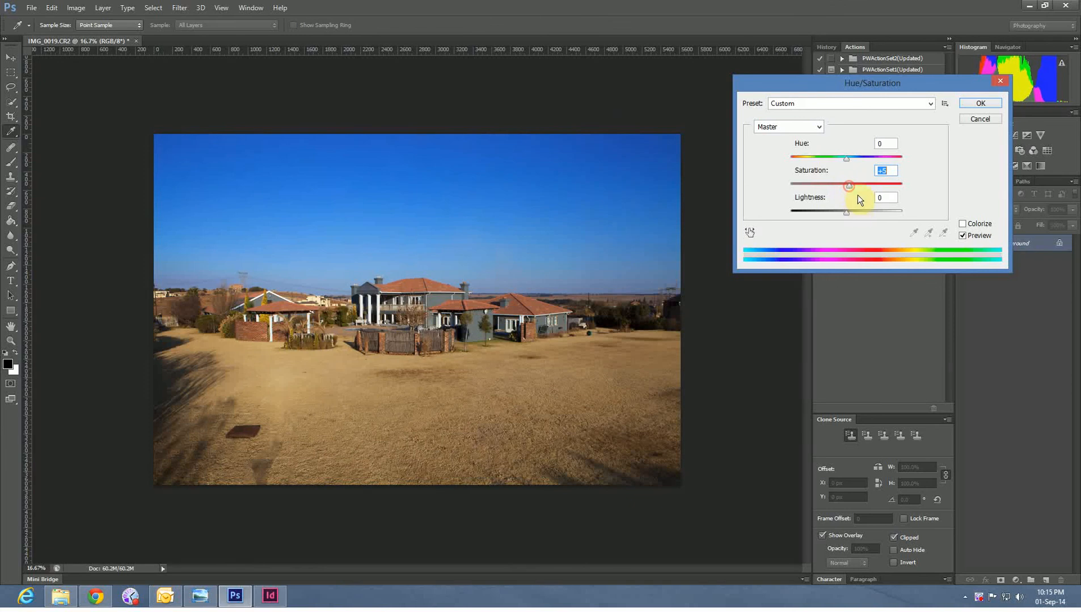
{"action": "left_click", "coordinate": [971, 103]}
{"action": "key", "text": "l"}
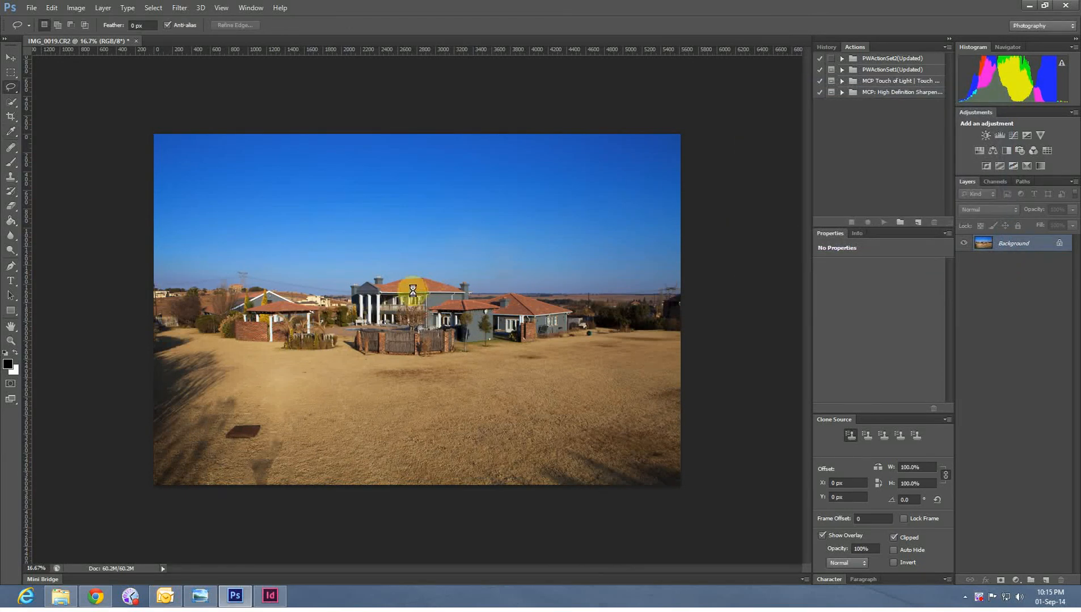